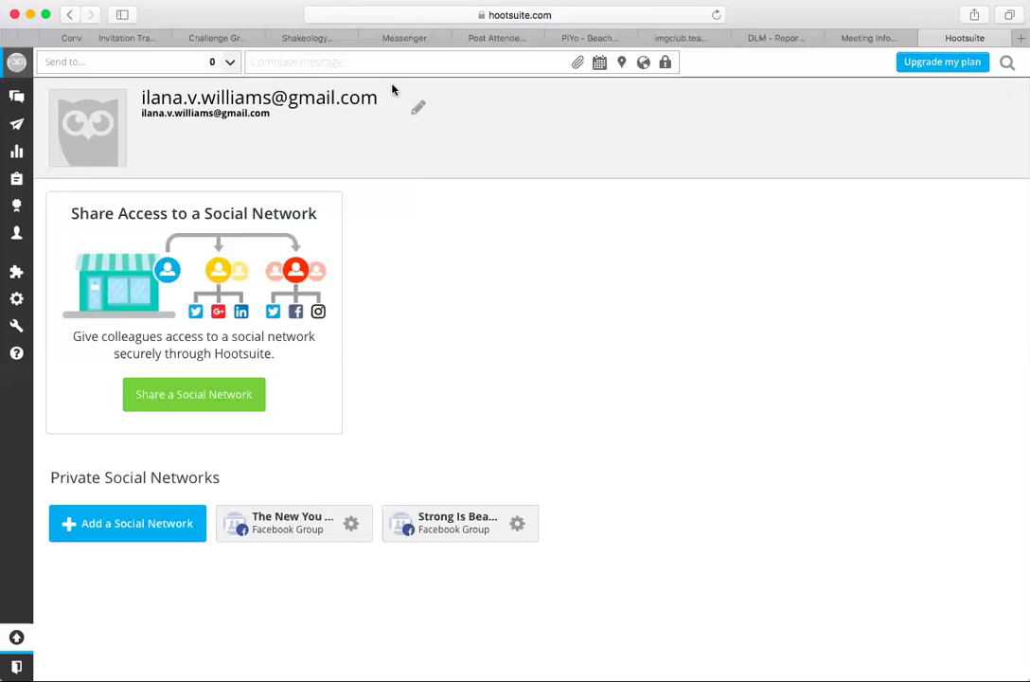
- Switch to the Streams view and expand the composer listing both linked Facebook profiles
mouse_move(24, 99)
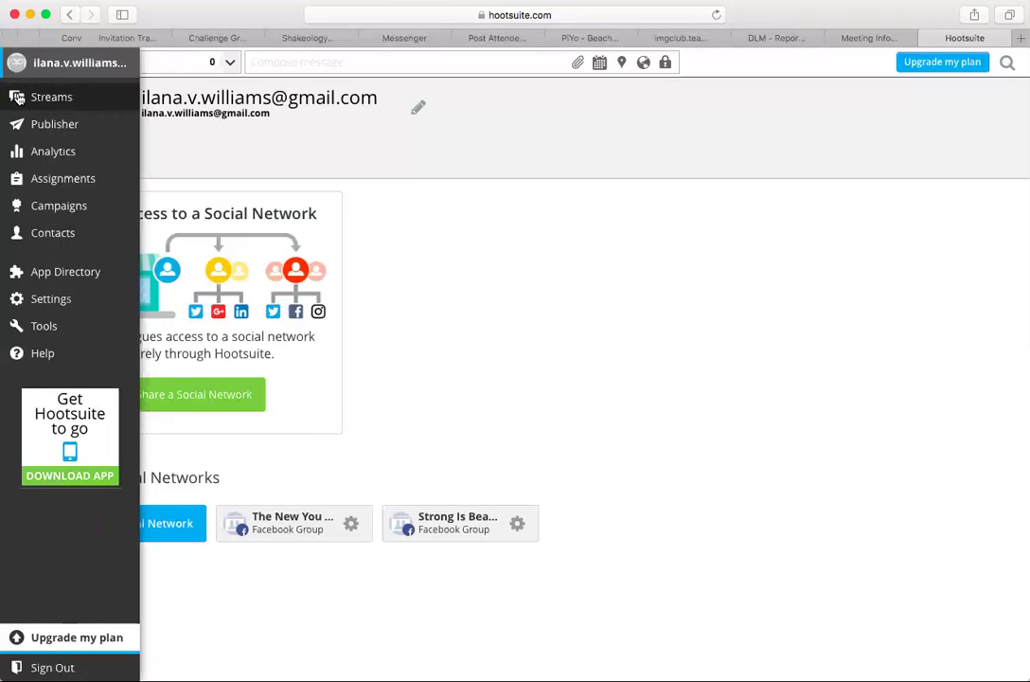
click(19, 99)
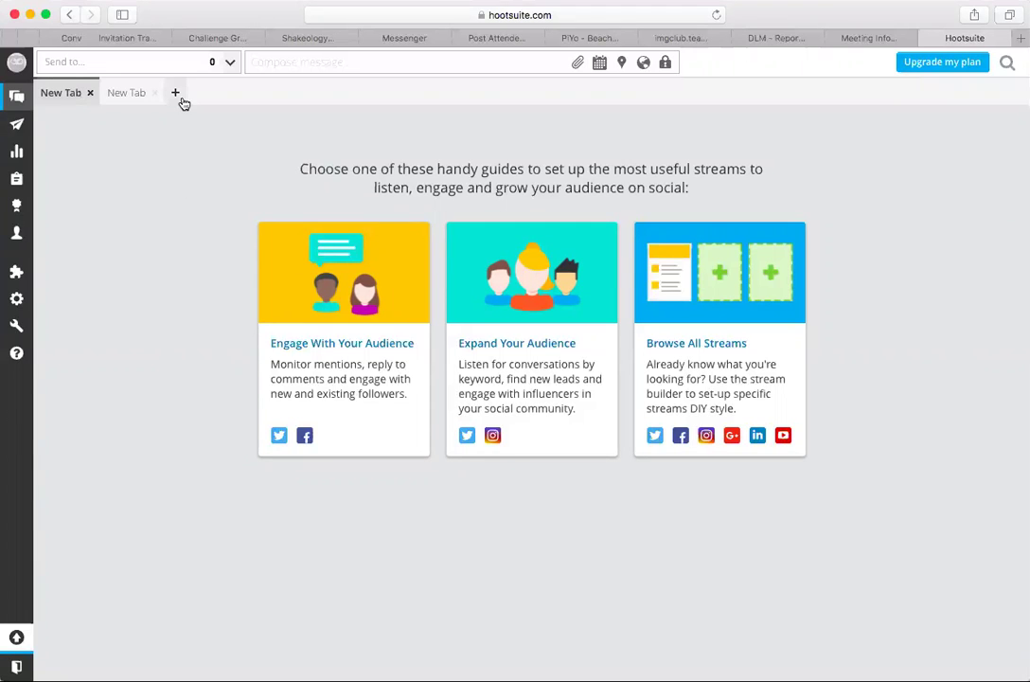
click(126, 61)
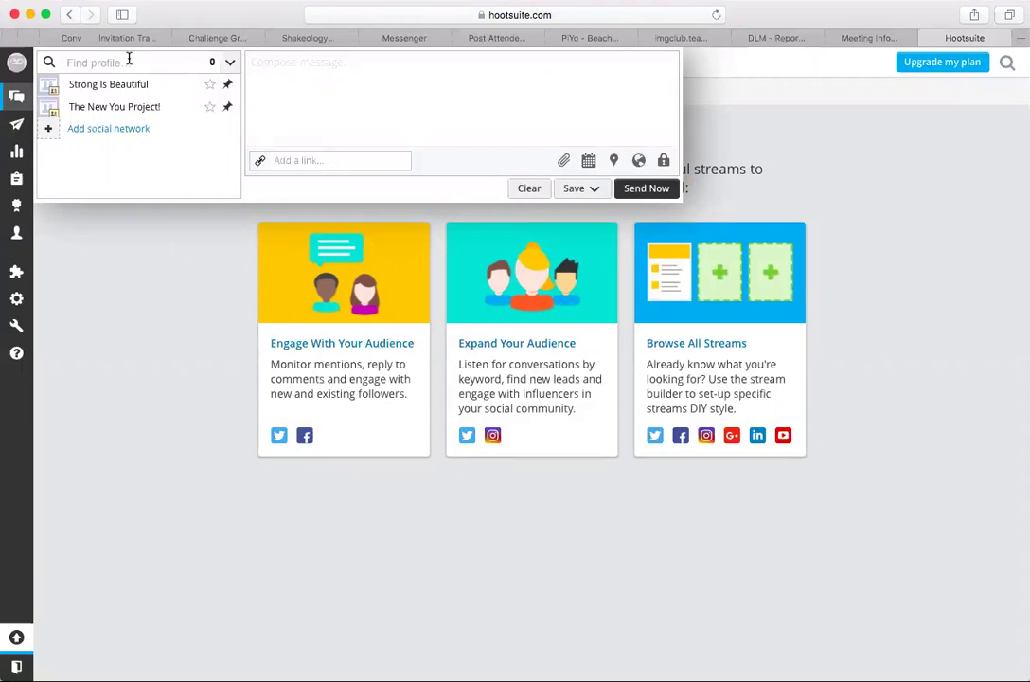
- Connect Facebook and add the Team BE THE CHANGE group to the dashboard
click(114, 130)
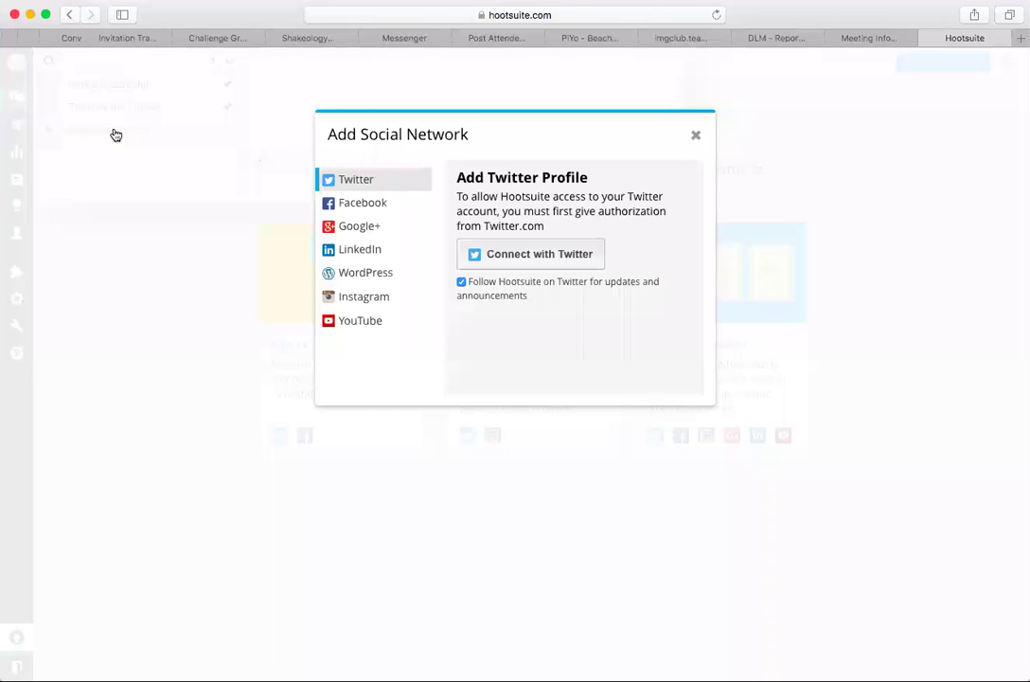
click(374, 204)
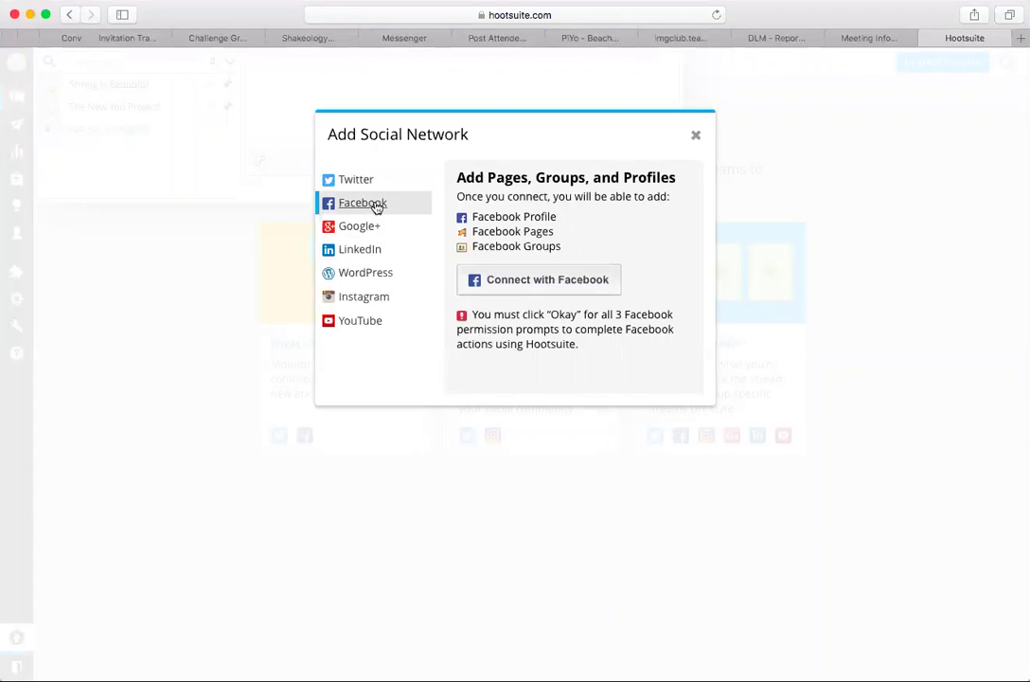
click(519, 286)
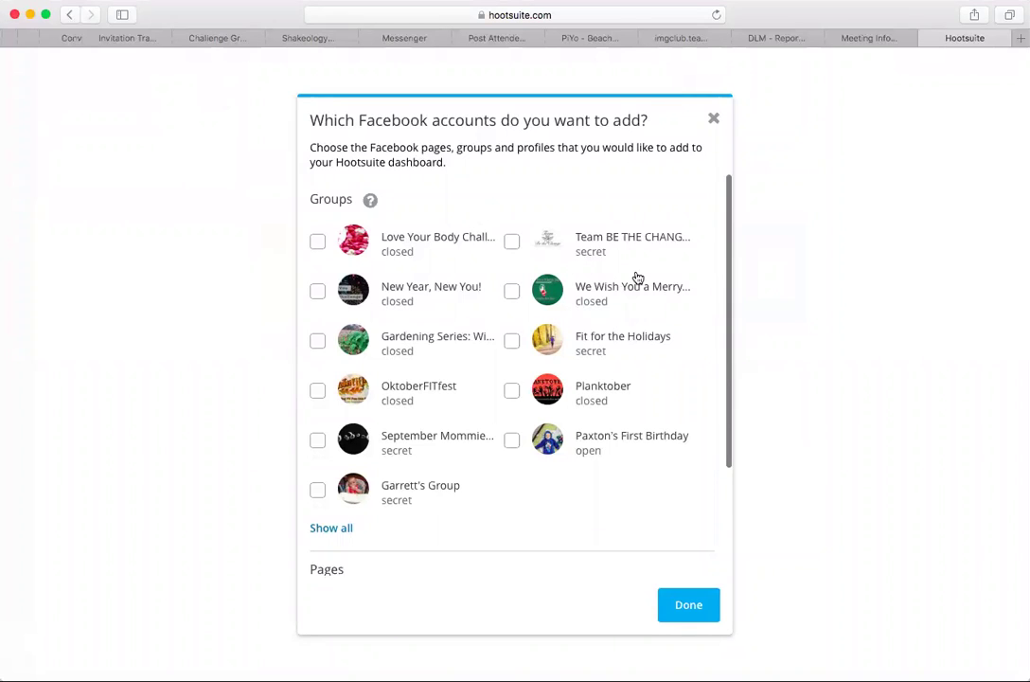
scroll(638, 279, down, 3)
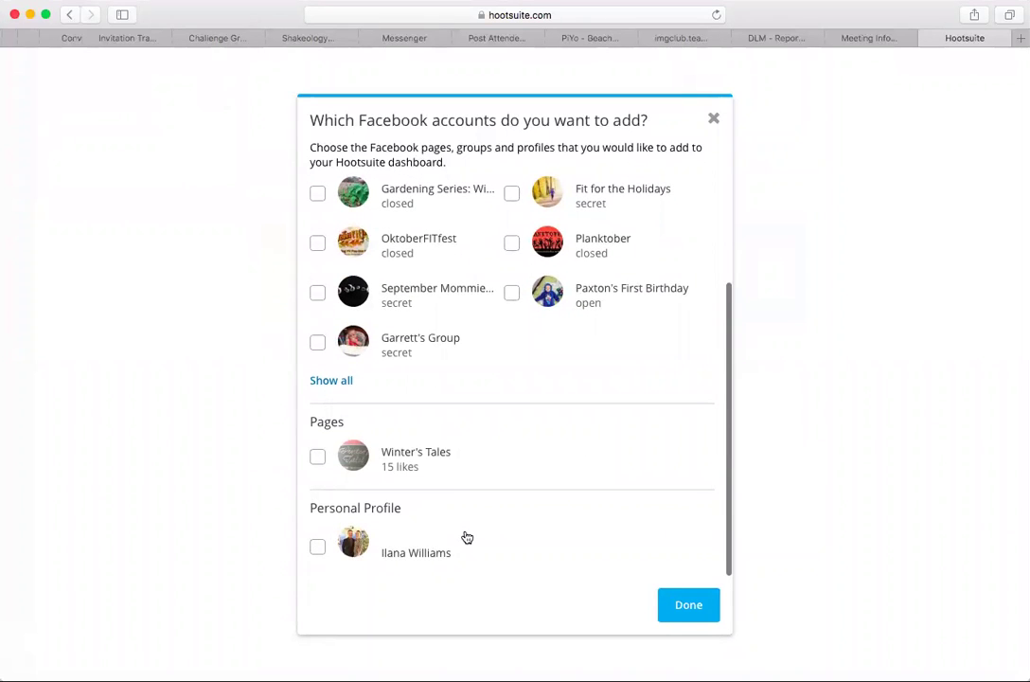
scroll(393, 542, up, 3)
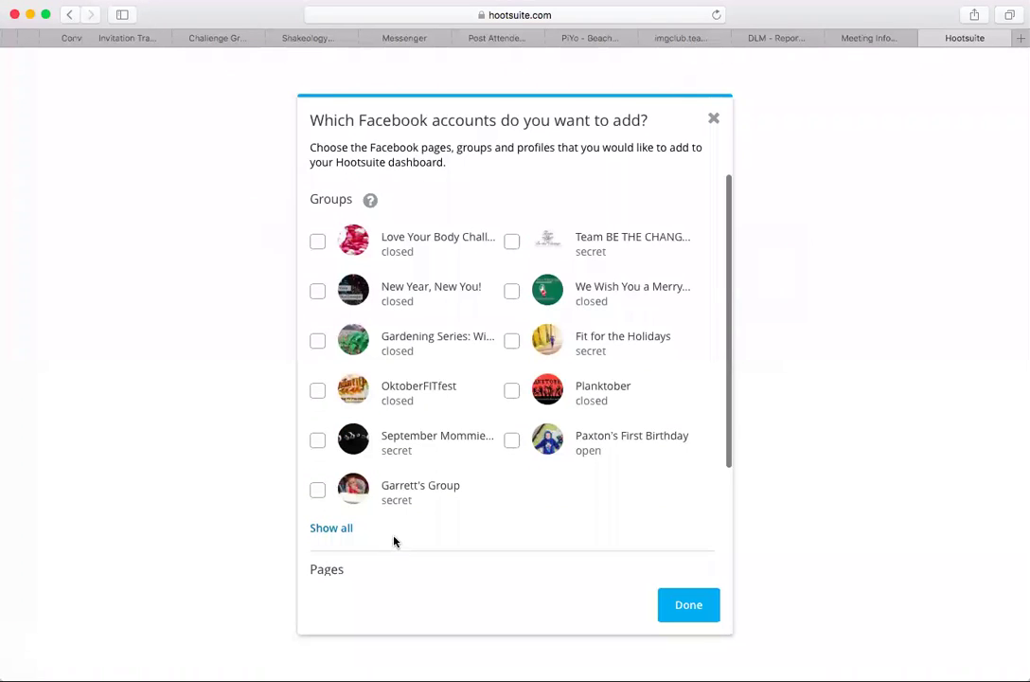
click(510, 245)
click(690, 612)
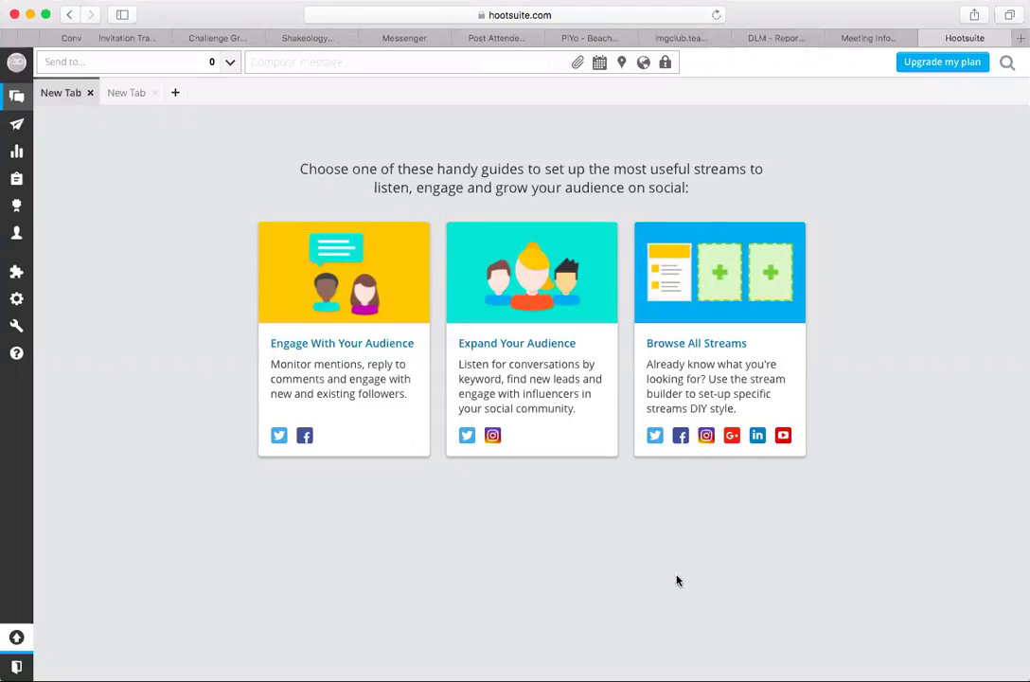
- Draft 'Zoom call test' to Team BE THE CHANGE Coach Page and open the media upload area
click(159, 61)
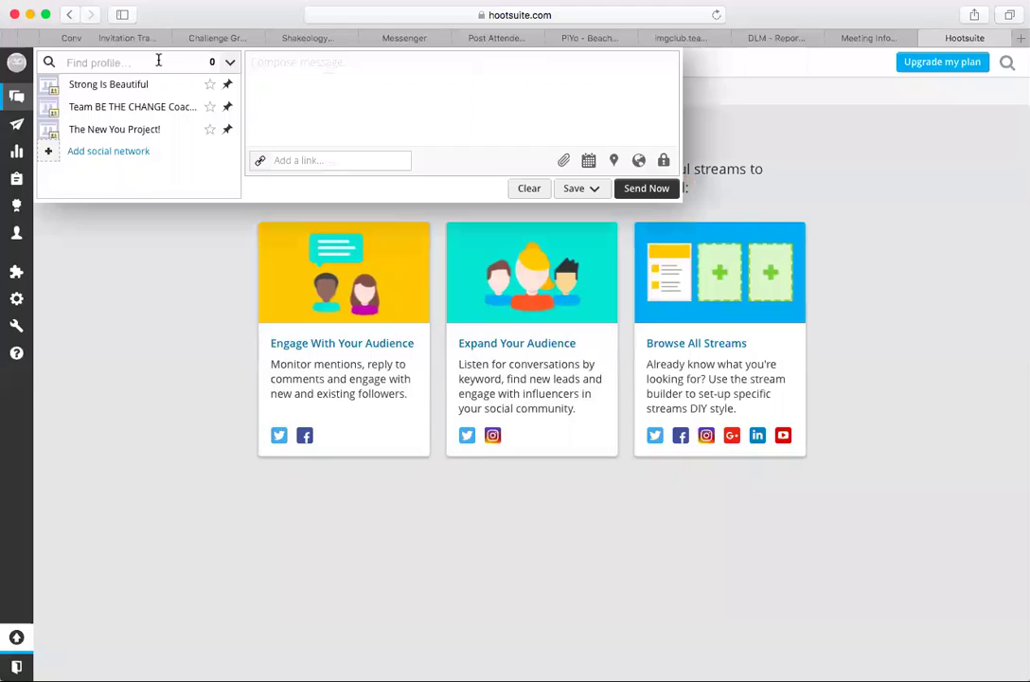
click(165, 108)
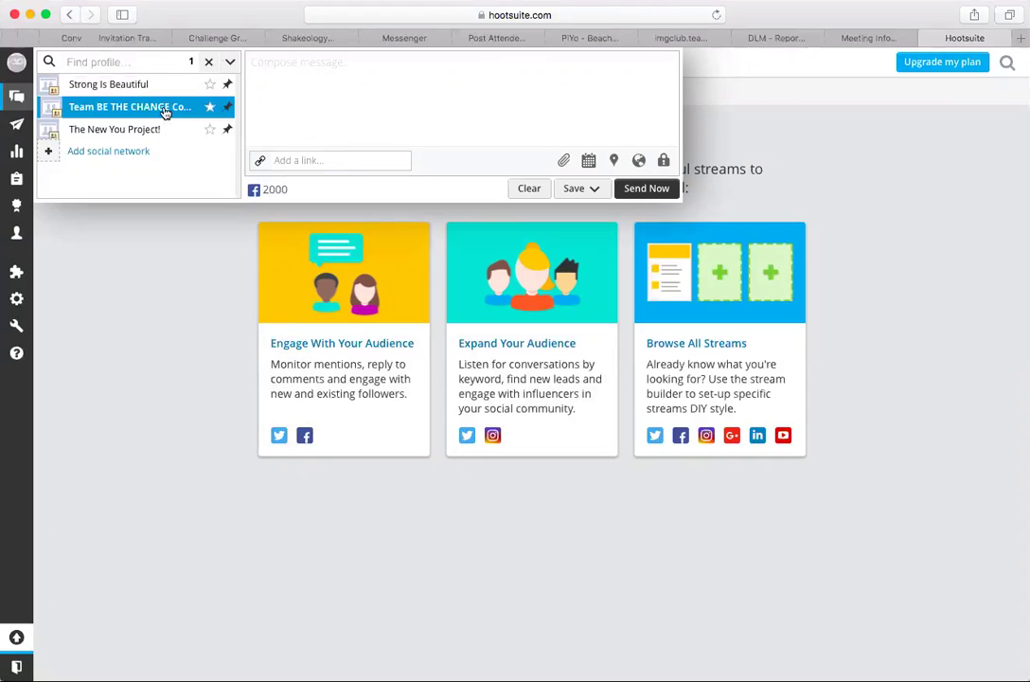
click(290, 101)
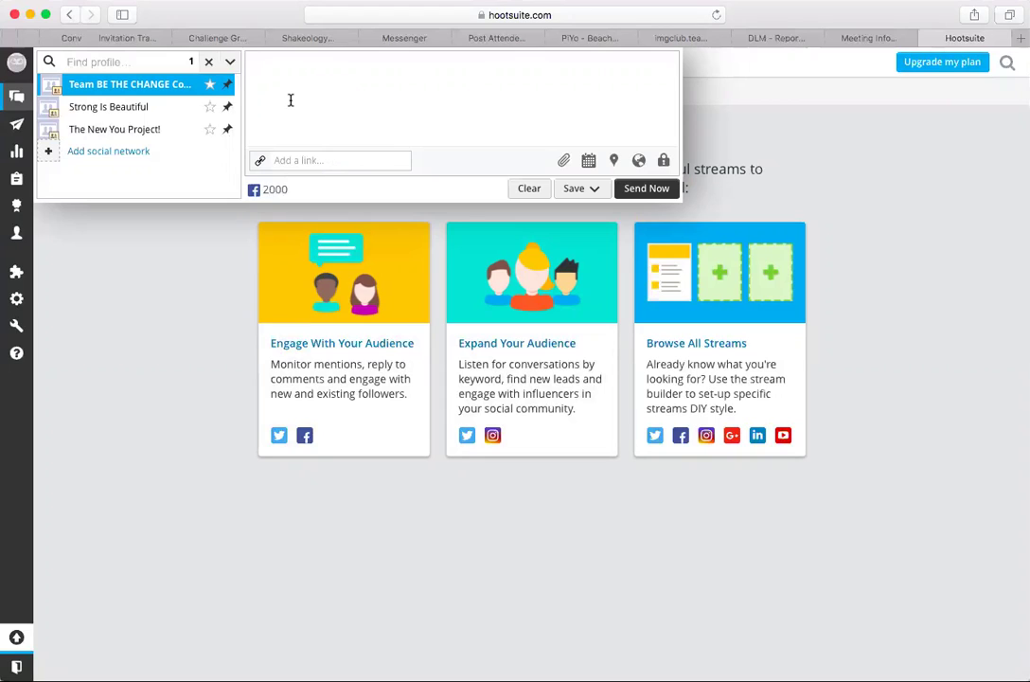
text(Zoom call test)
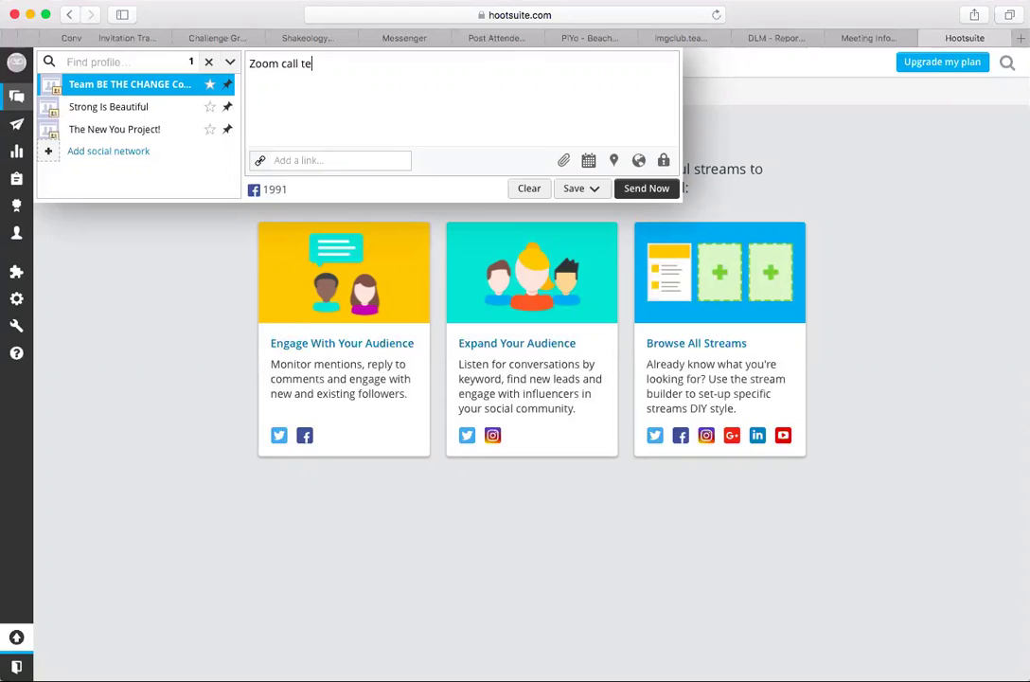
click(331, 159)
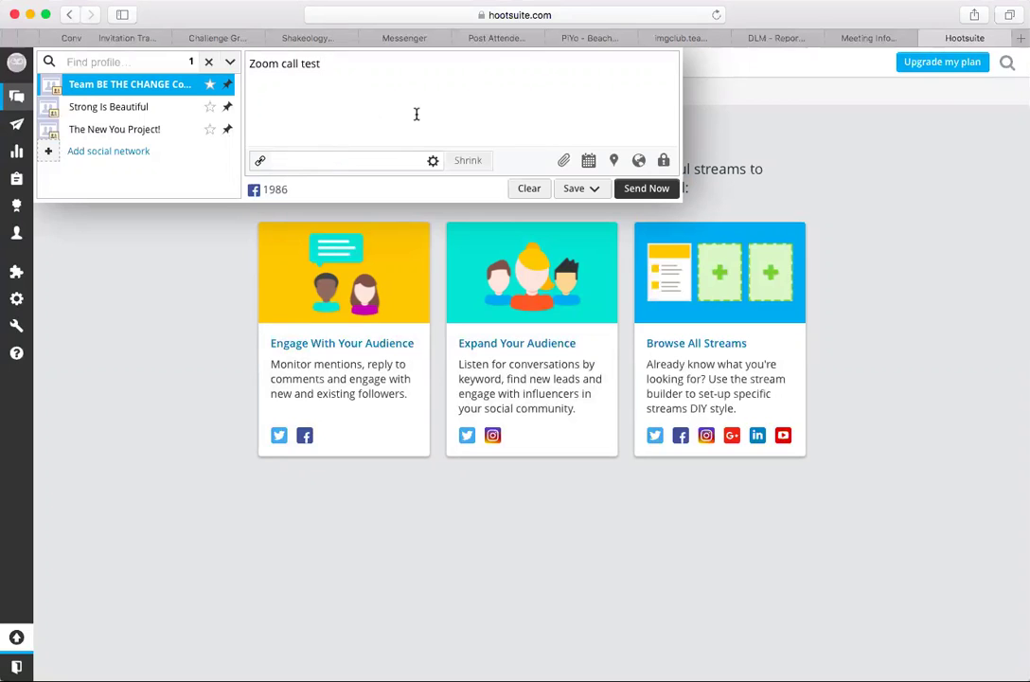
click(565, 160)
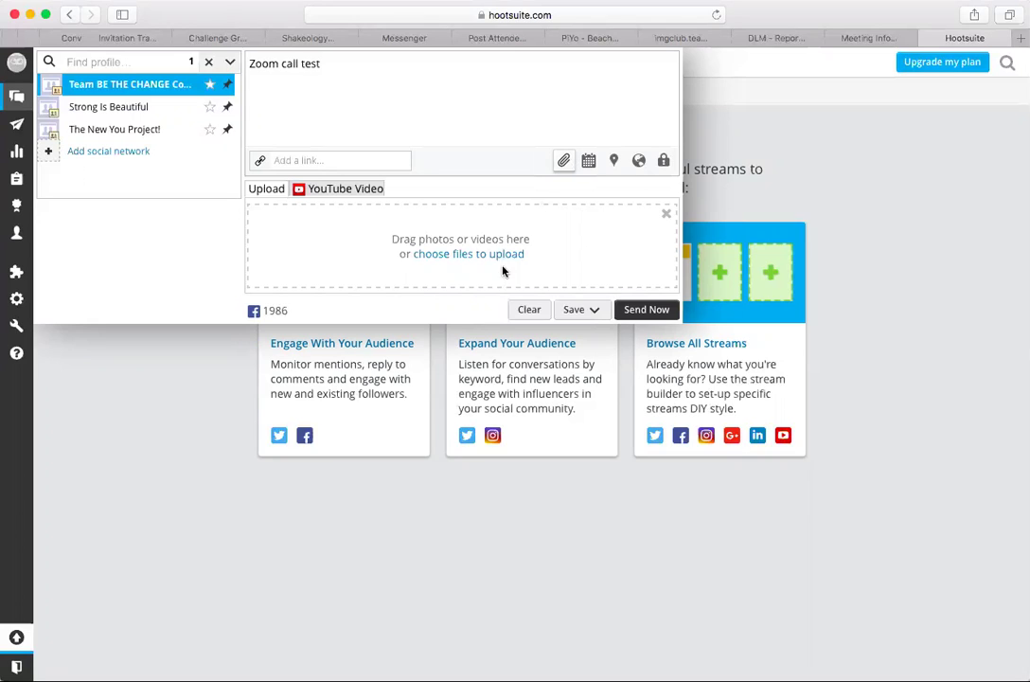
- Schedule the post for 2017-03-05 at 1:20 AM
click(589, 162)
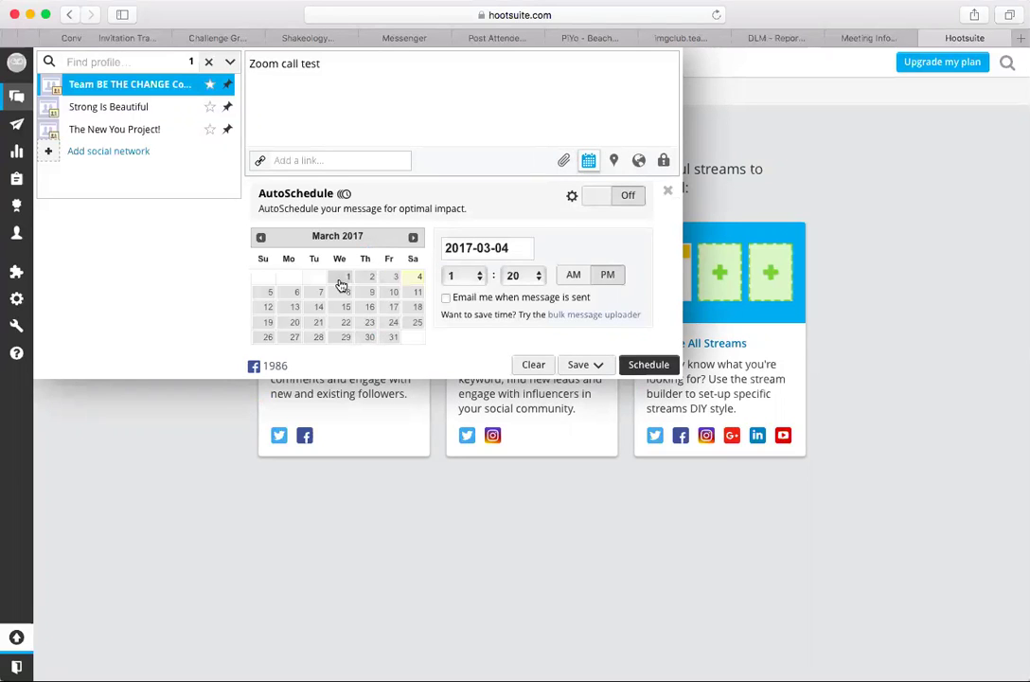
click(271, 291)
click(574, 274)
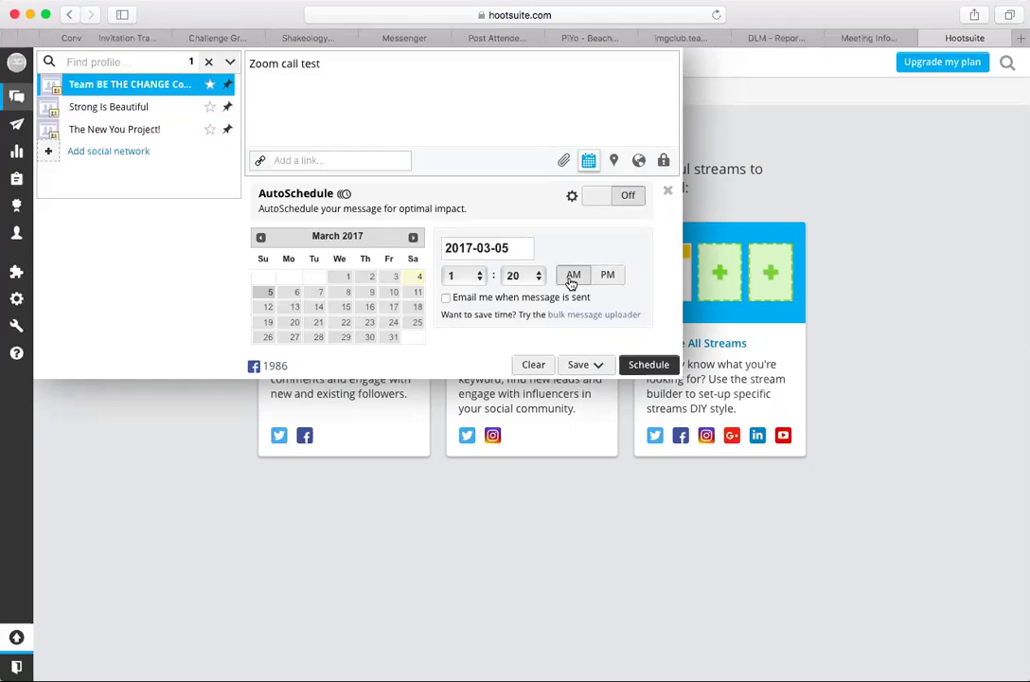
- Re-expand the composer with its scheduler, leaving the 'Email me' notification off
click(566, 386)
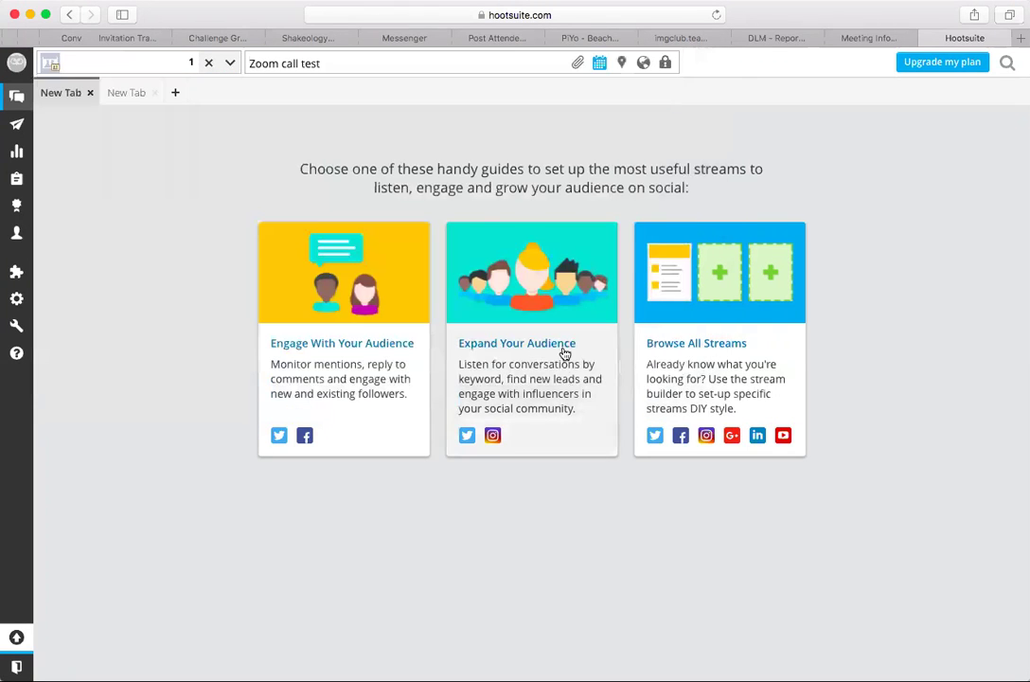
click(290, 62)
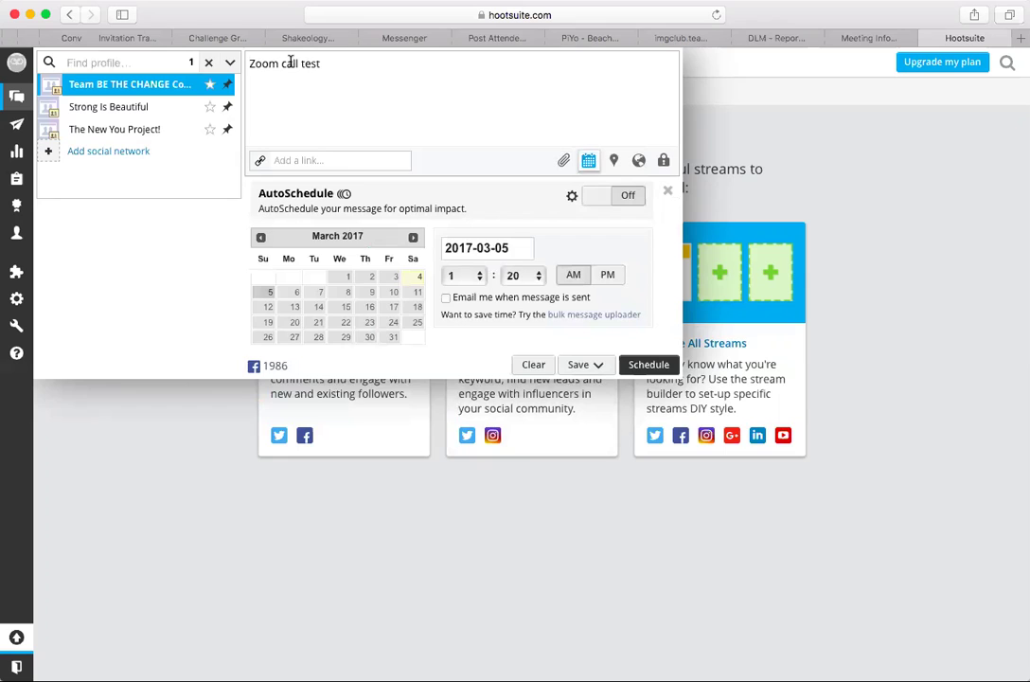
click(259, 620)
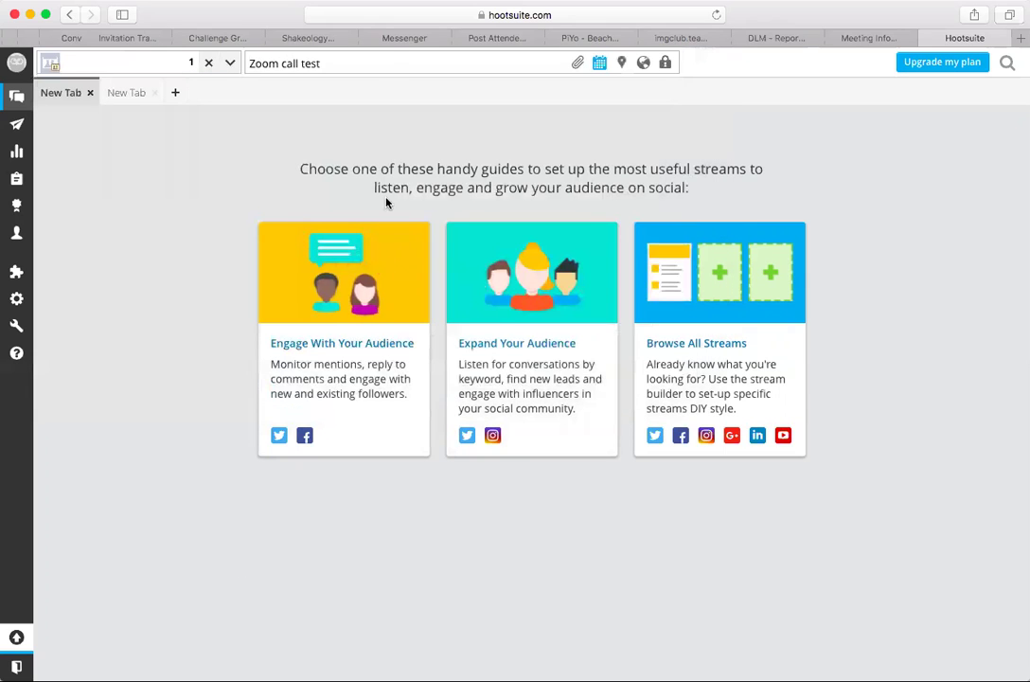
click(385, 62)
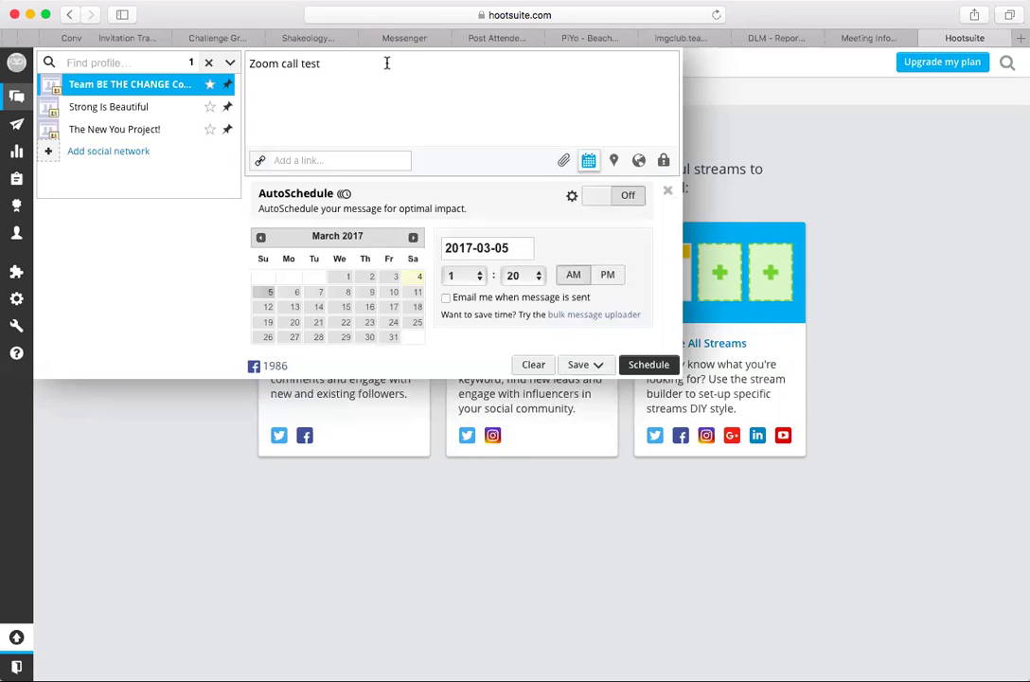
click(446, 299)
click(446, 299)
click(581, 367)
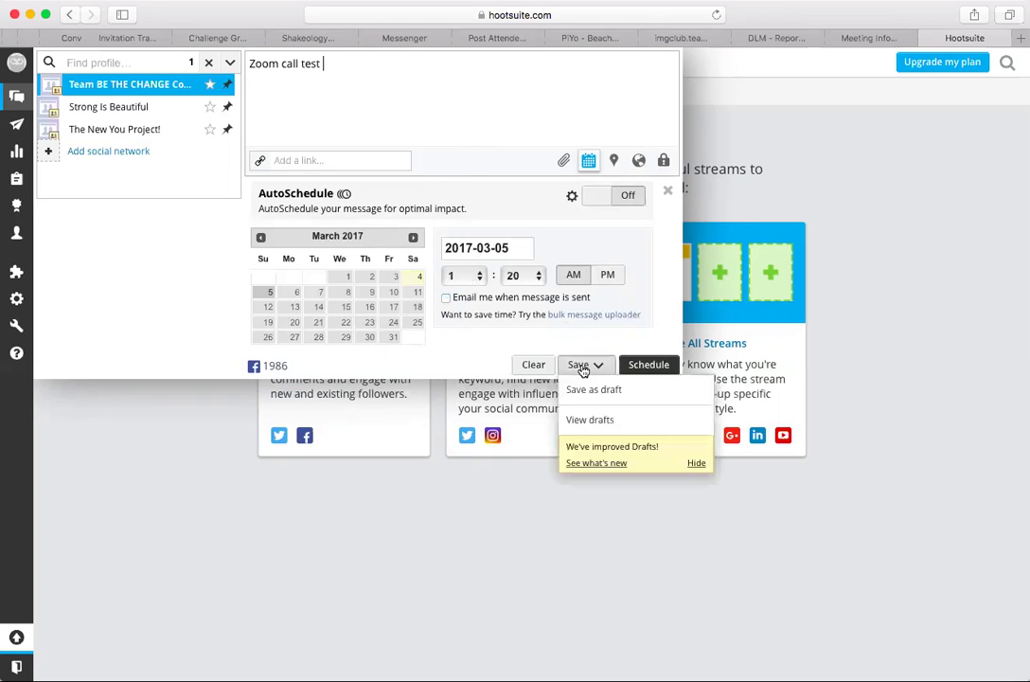
- Schedule 'Zoom call test' and find it in Publisher's Scheduled list for Sunday, Mar 5, 1:20am
click(649, 365)
click(649, 365)
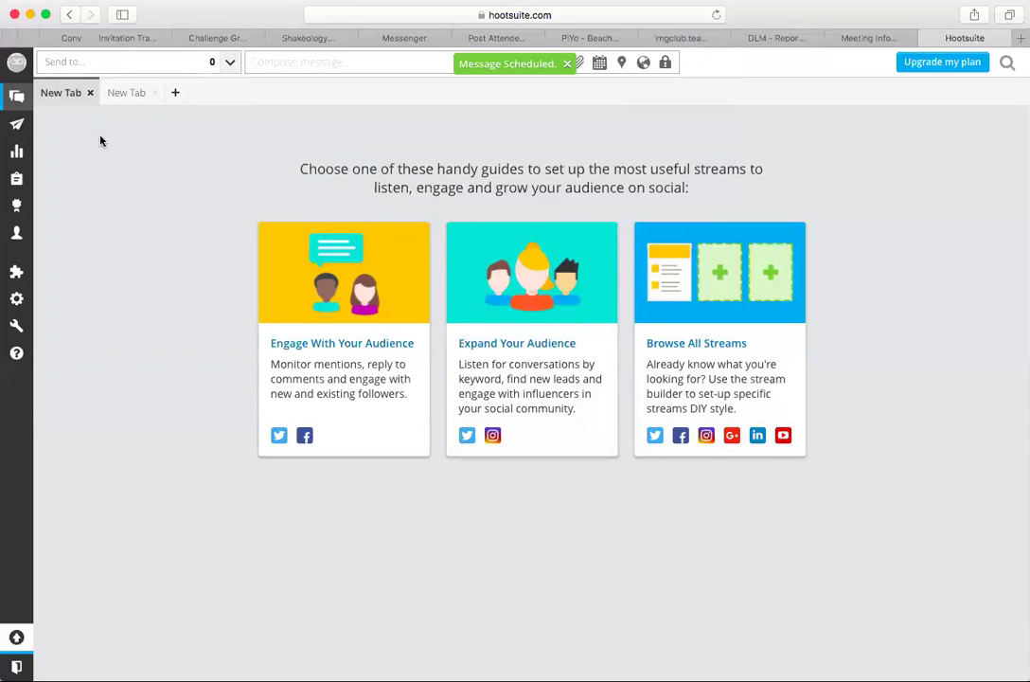
mouse_move(30, 132)
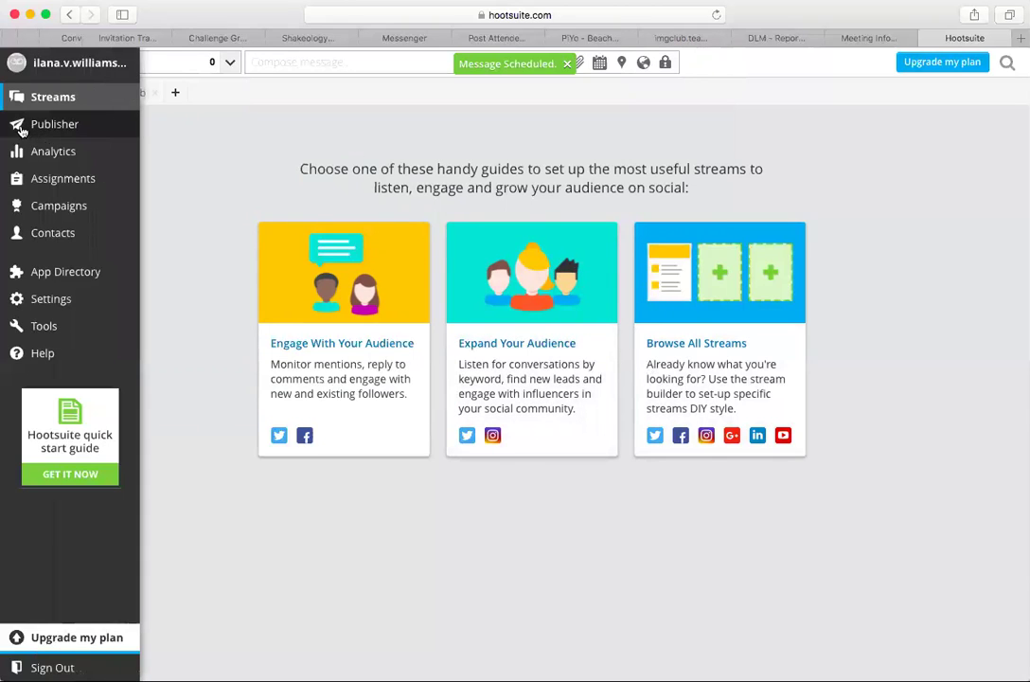
click(20, 131)
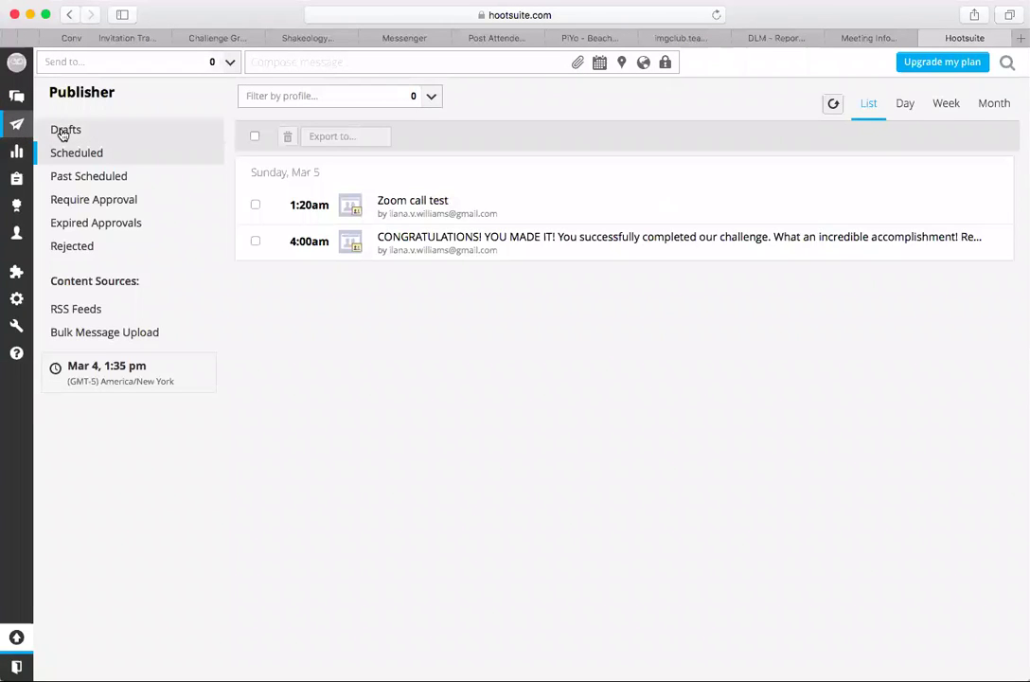
click(63, 129)
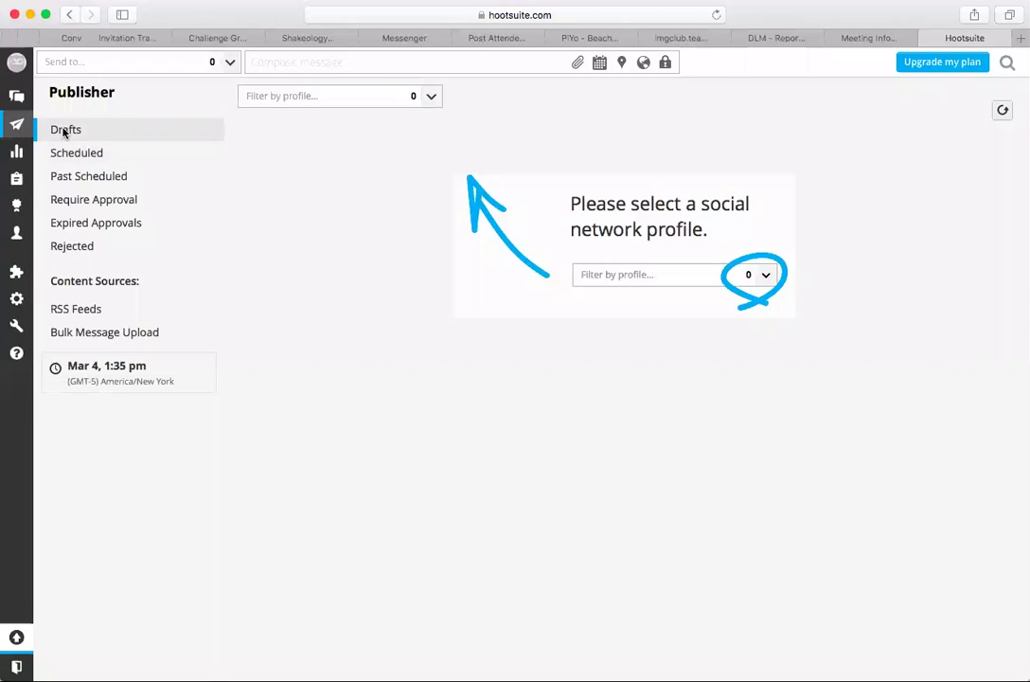
click(66, 157)
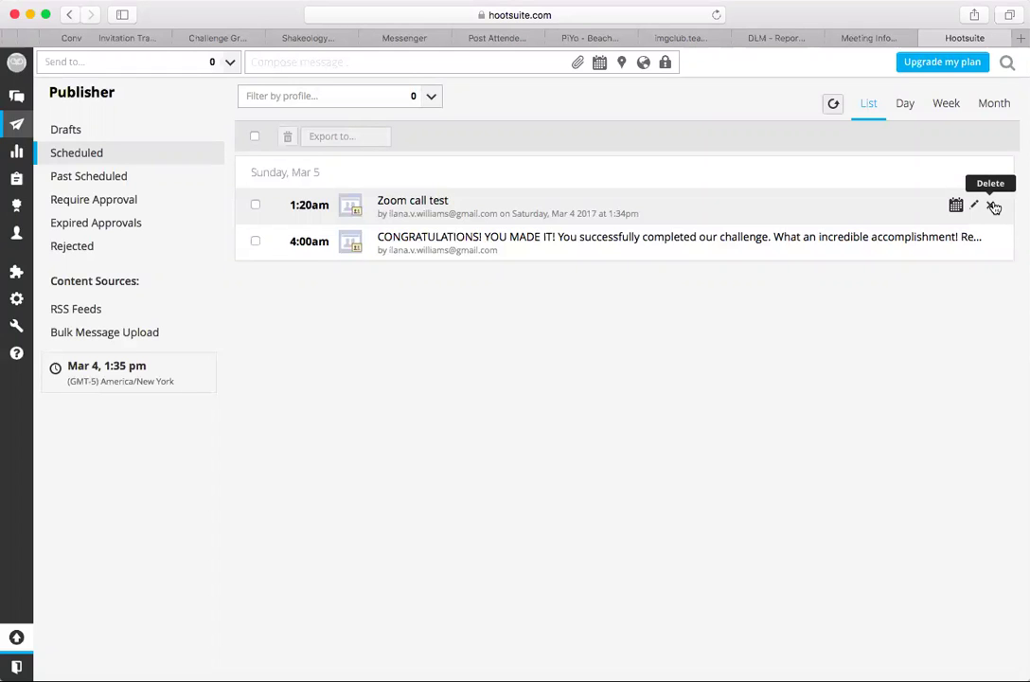
- Delete the scheduled 'Zoom call test' post, keeping the 4:00am CONGRATULATIONS post
click(991, 206)
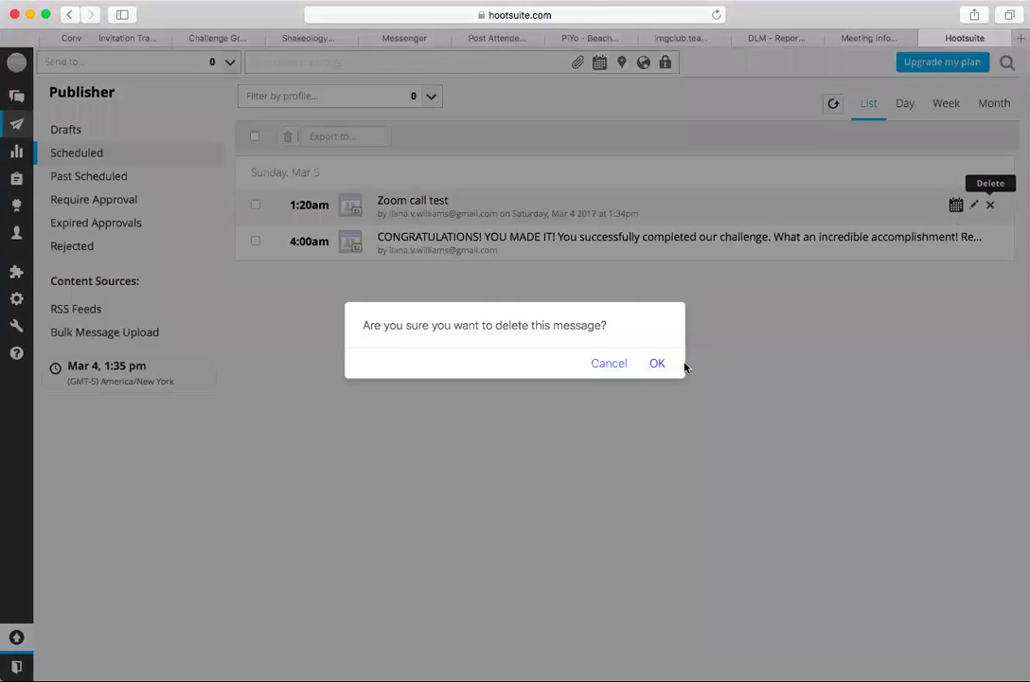
click(660, 365)
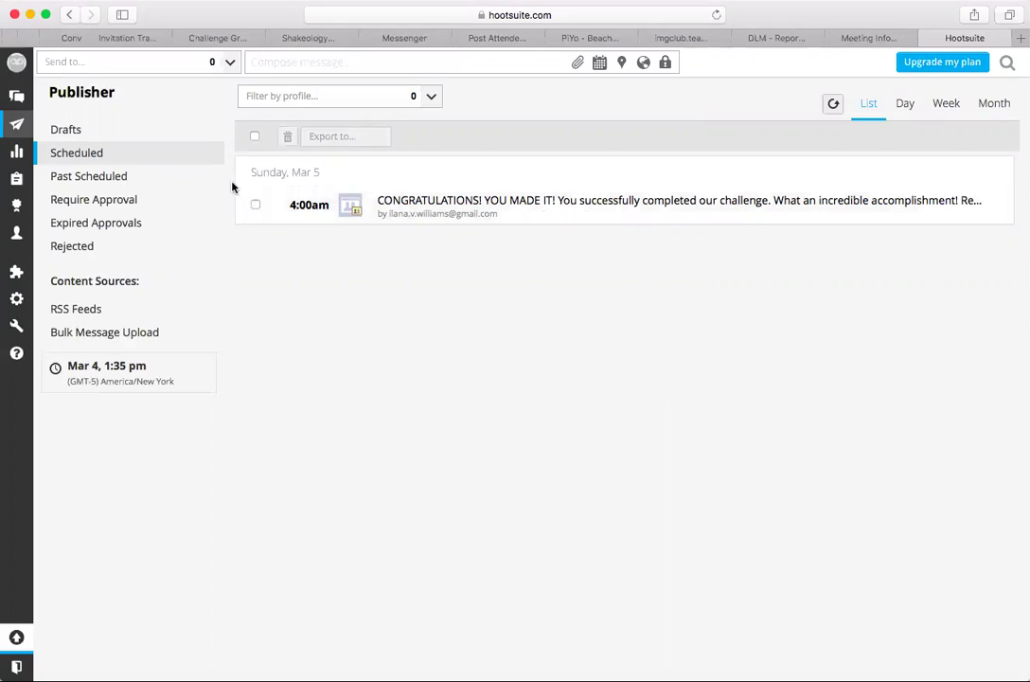
mouse_move(19, 64)
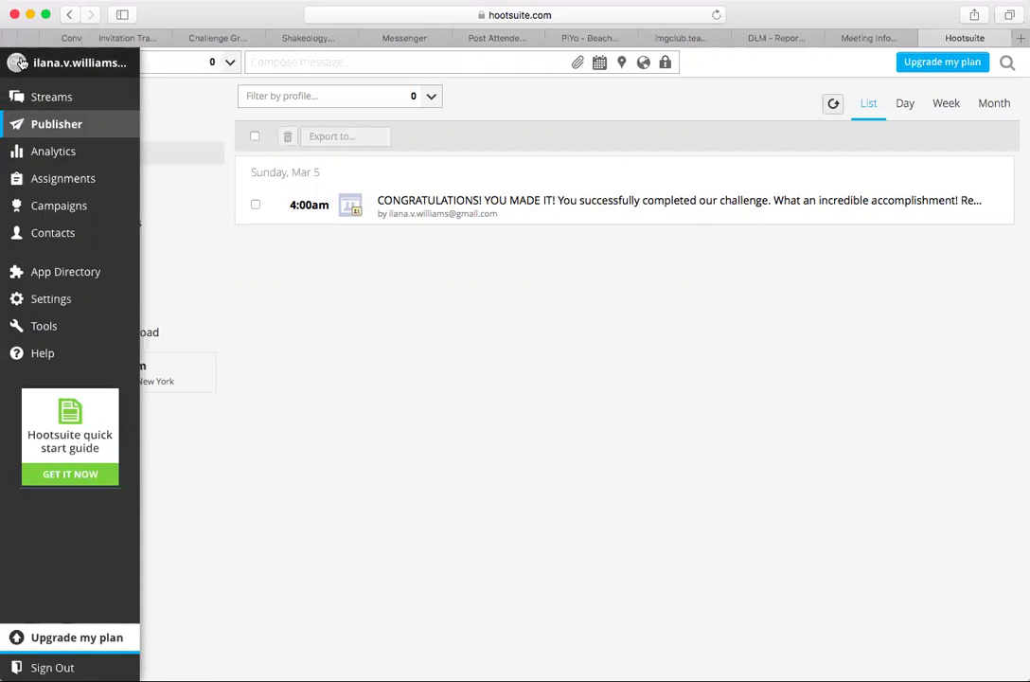
- From the account profile, choose to remove the Team BE THE CHANGE network from Hootsuite
click(21, 63)
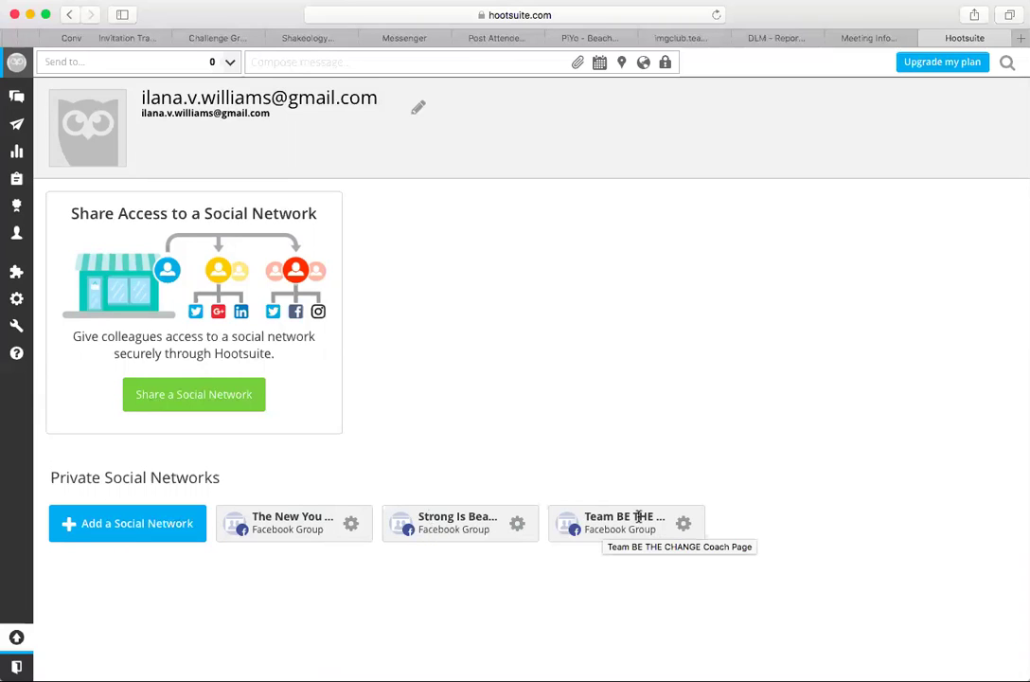
click(684, 526)
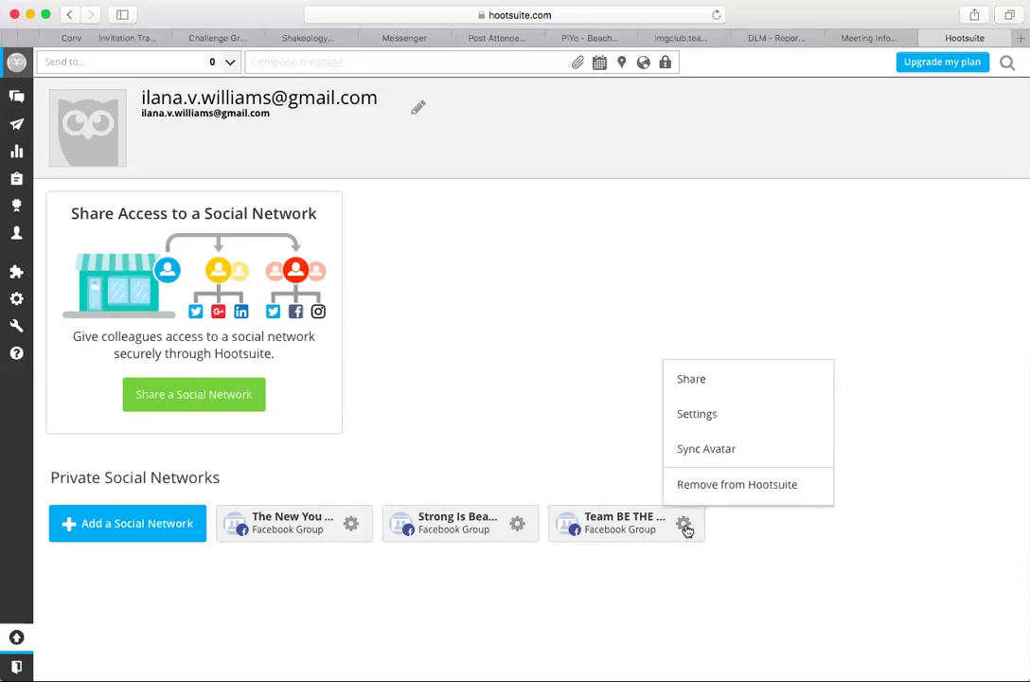
click(694, 492)
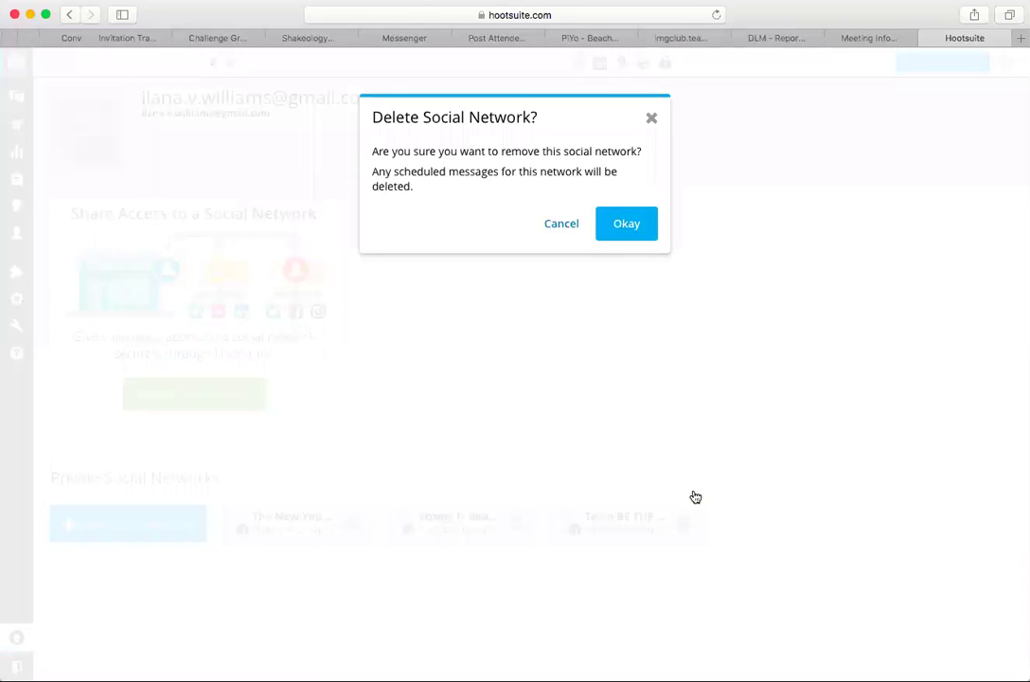
- Confirm removal of the Team BE THE CHANGE network and its scheduled messages
click(621, 224)
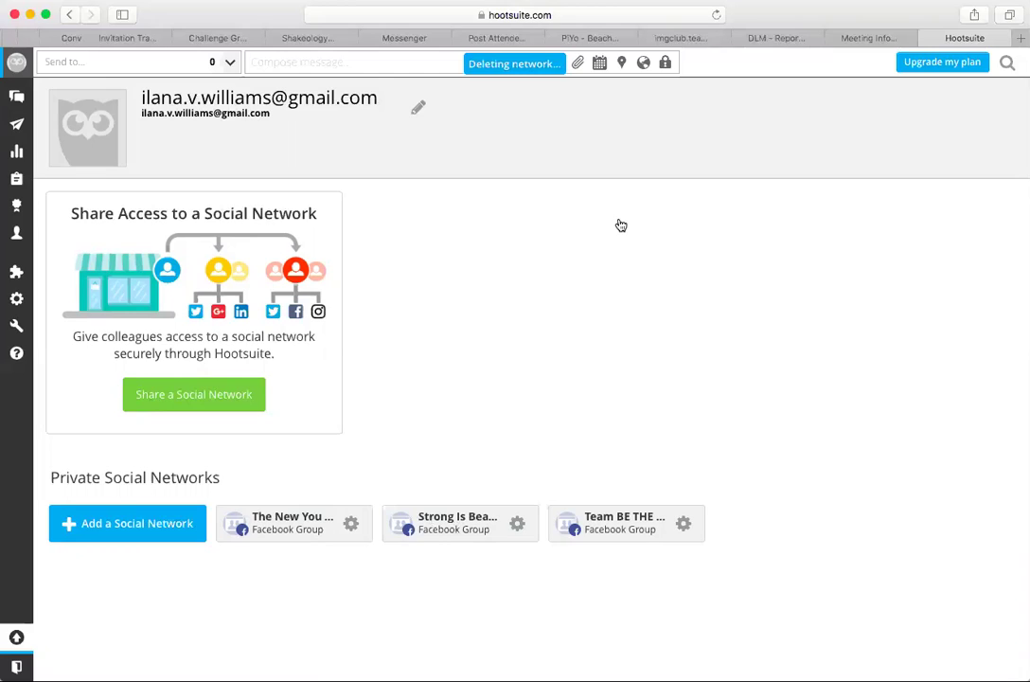